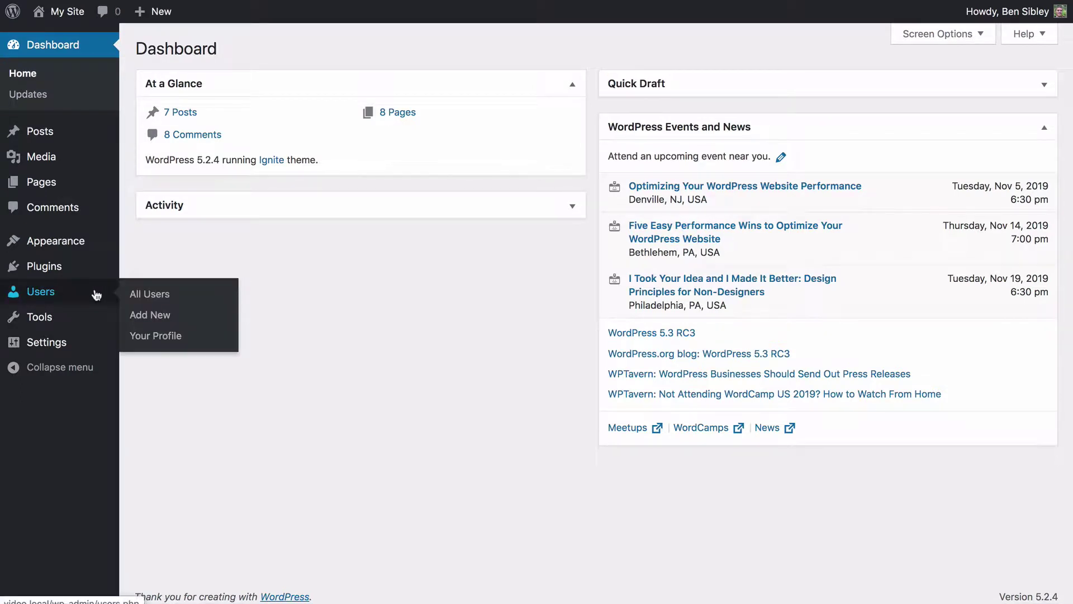
Step: On the Your Profile page, generate a new strong password and save it with Update Profile
click(199, 337)
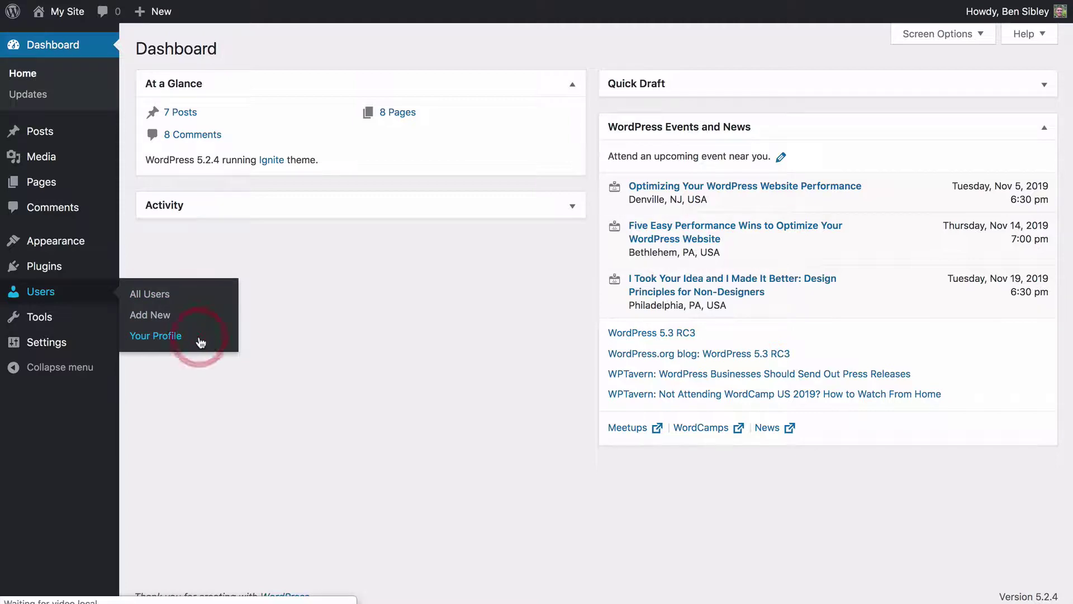
scroll(201, 342, down, 10)
scroll(201, 342, down, 2)
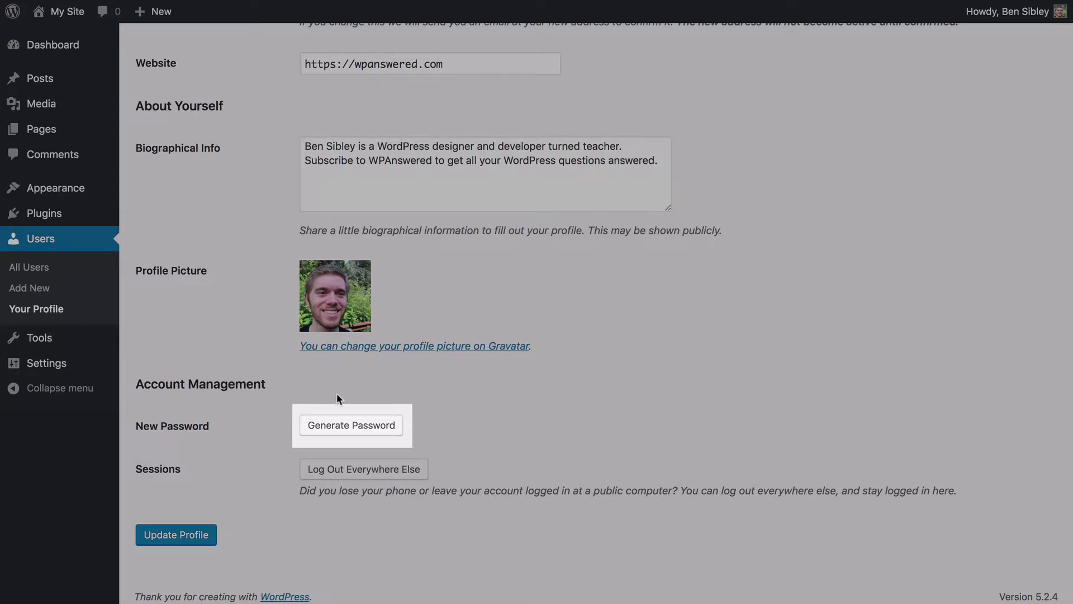
click(335, 423)
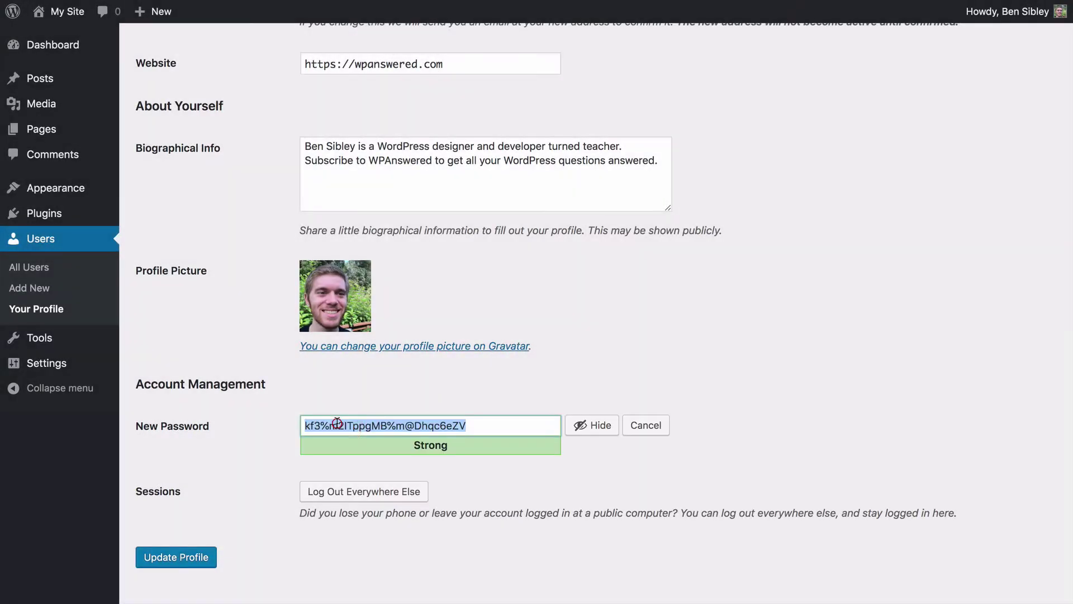
click(263, 436)
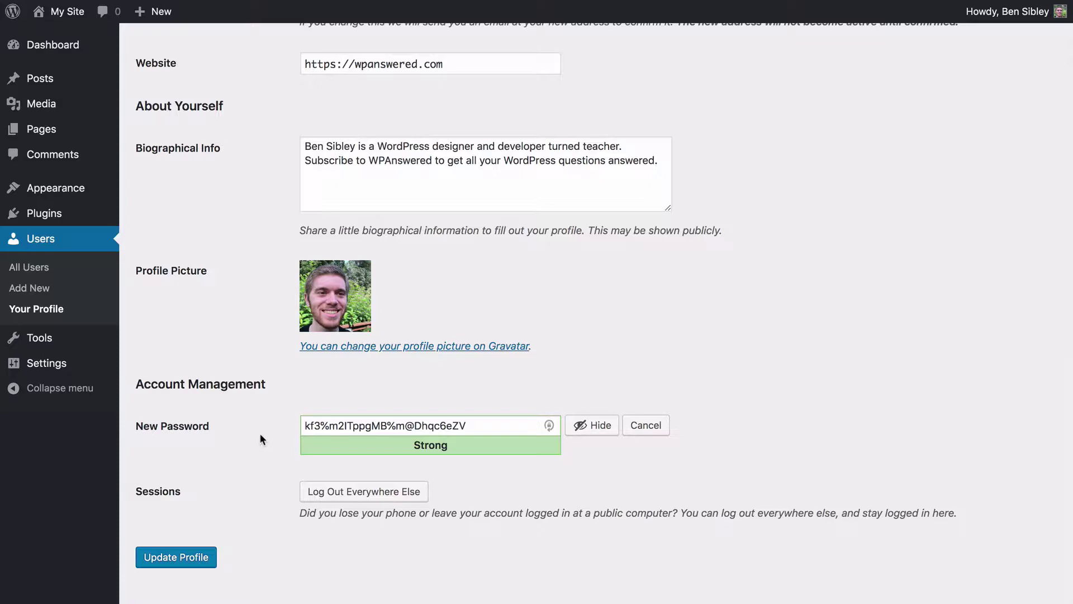
click(191, 556)
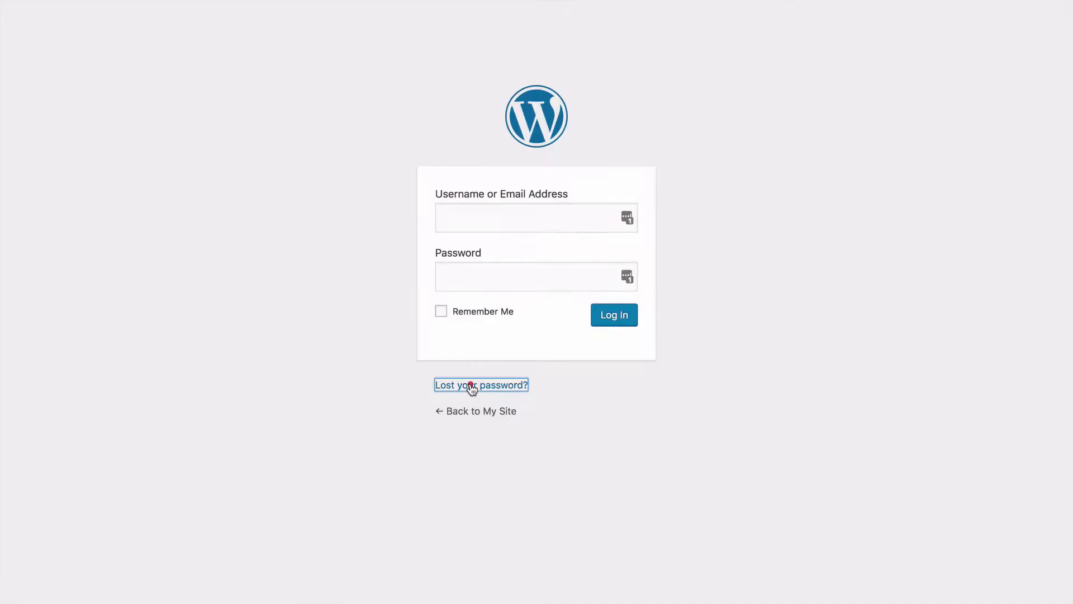
Step: Request a lost-password reset email for user 'bensibley' and follow the emailed reset link
click(469, 385)
text(ben)
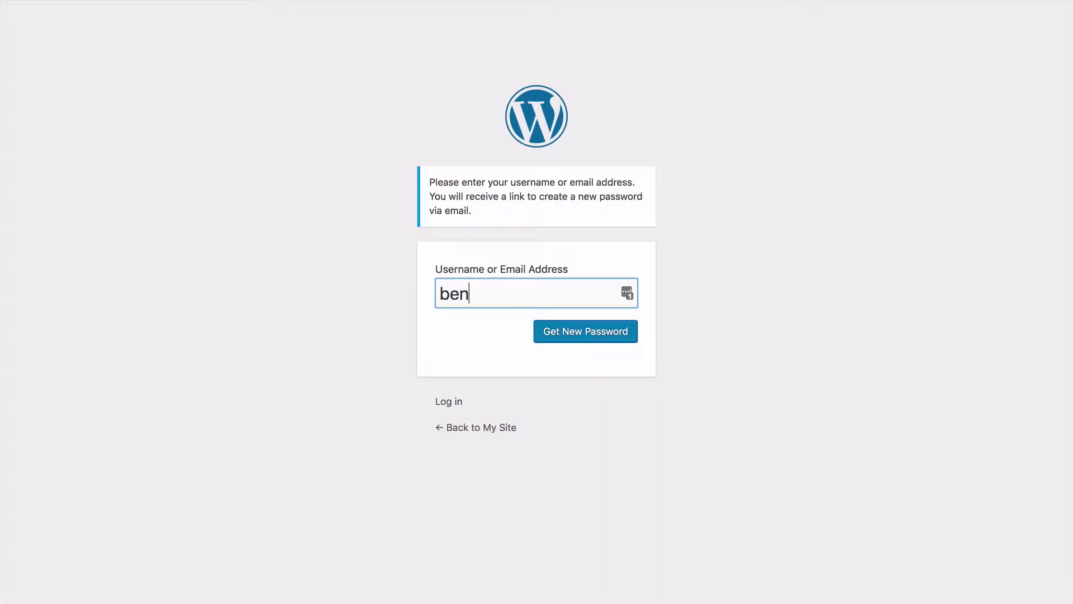
text(sibley)
click(587, 336)
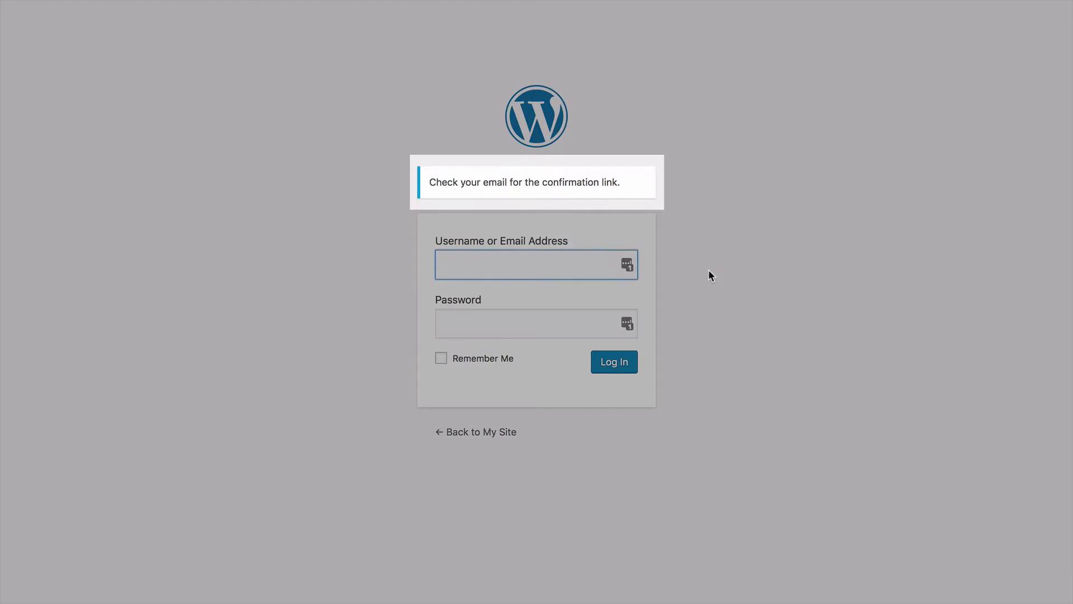
click(709, 273)
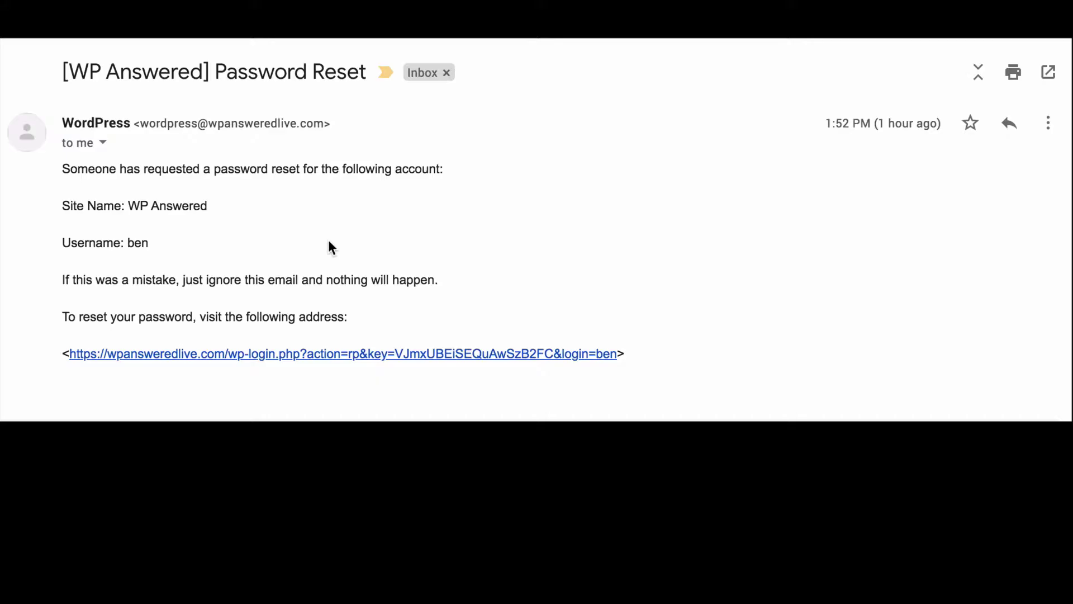
click(236, 354)
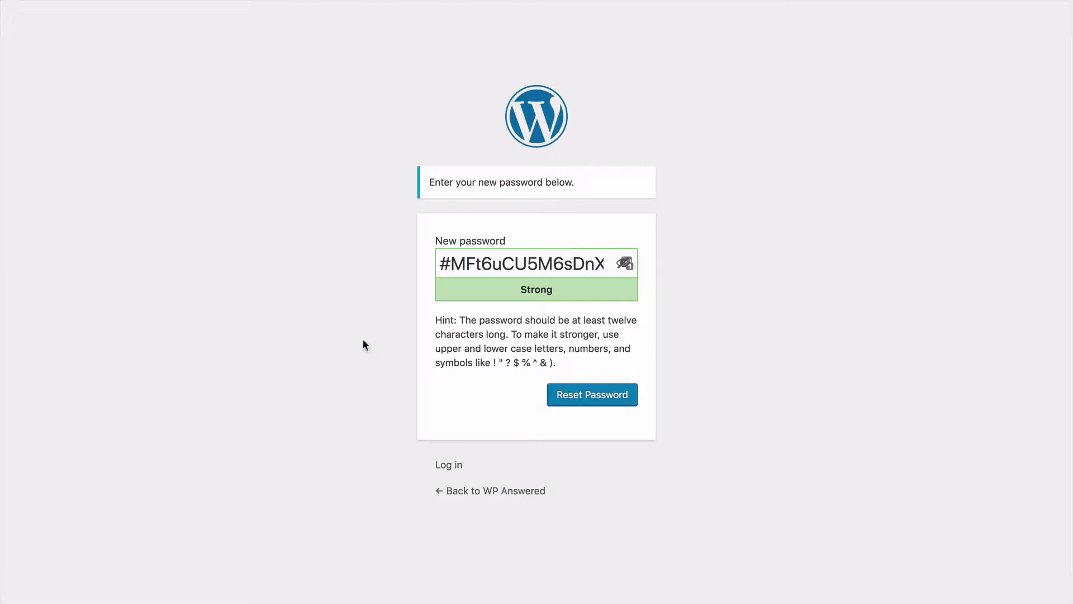
Step: Accept the suggested password with Reset Password and go back to the Log in form
click(586, 393)
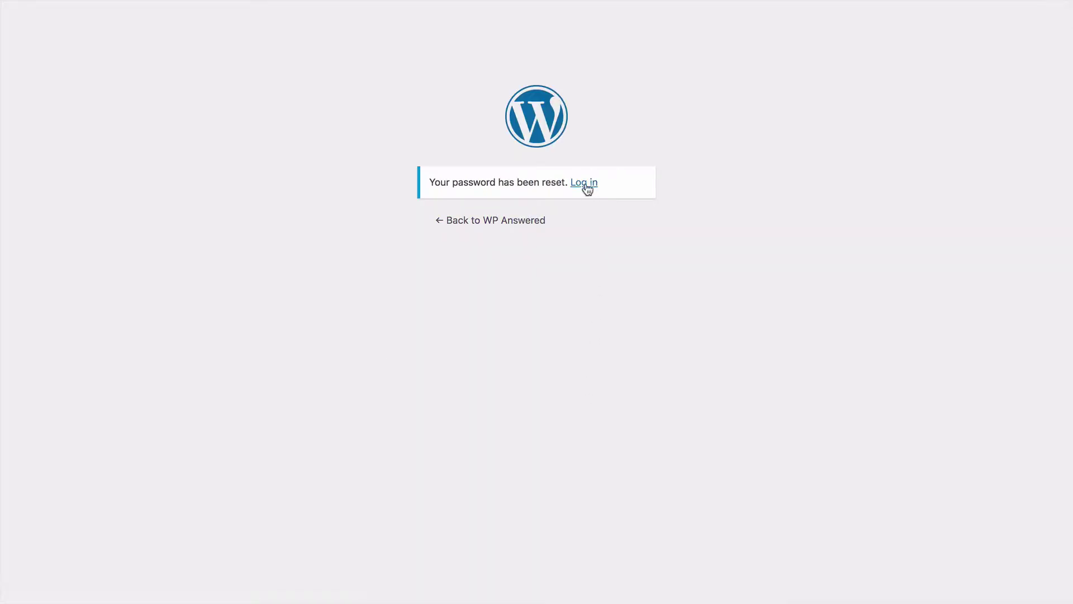
click(587, 190)
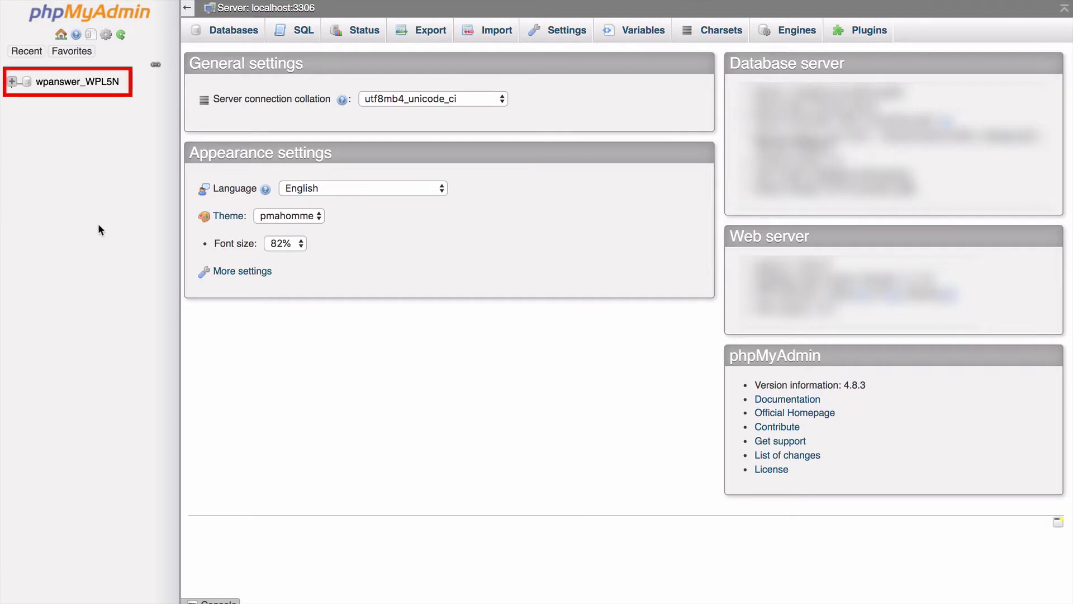
Step: Expand wpanswer_WPL5N in the tree and browse the _L5N_users table rows
click(13, 83)
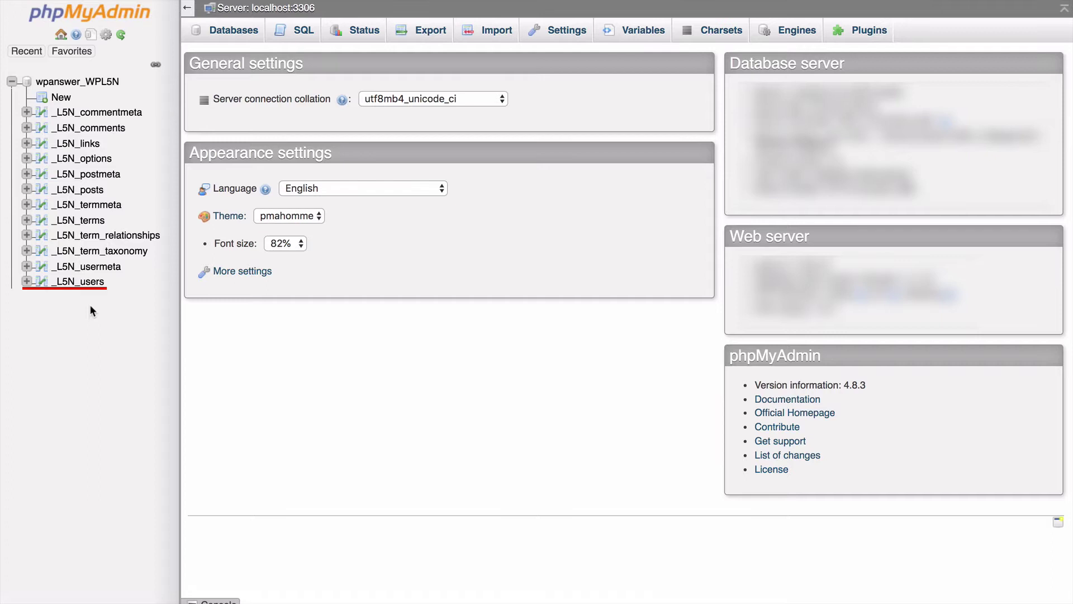
click(85, 282)
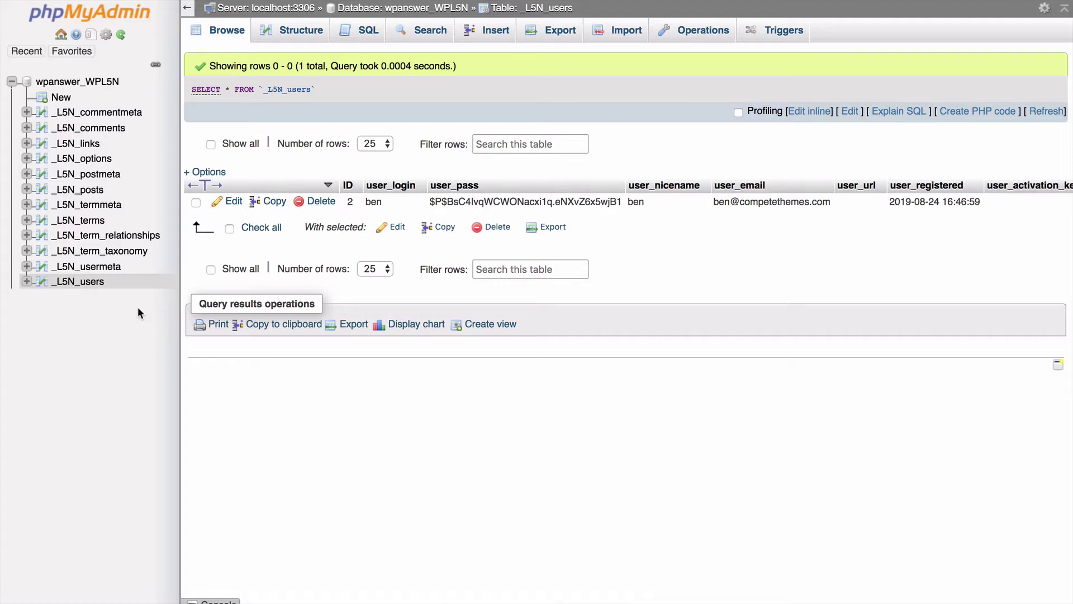
double_click(487, 197)
key(ctrl+a)
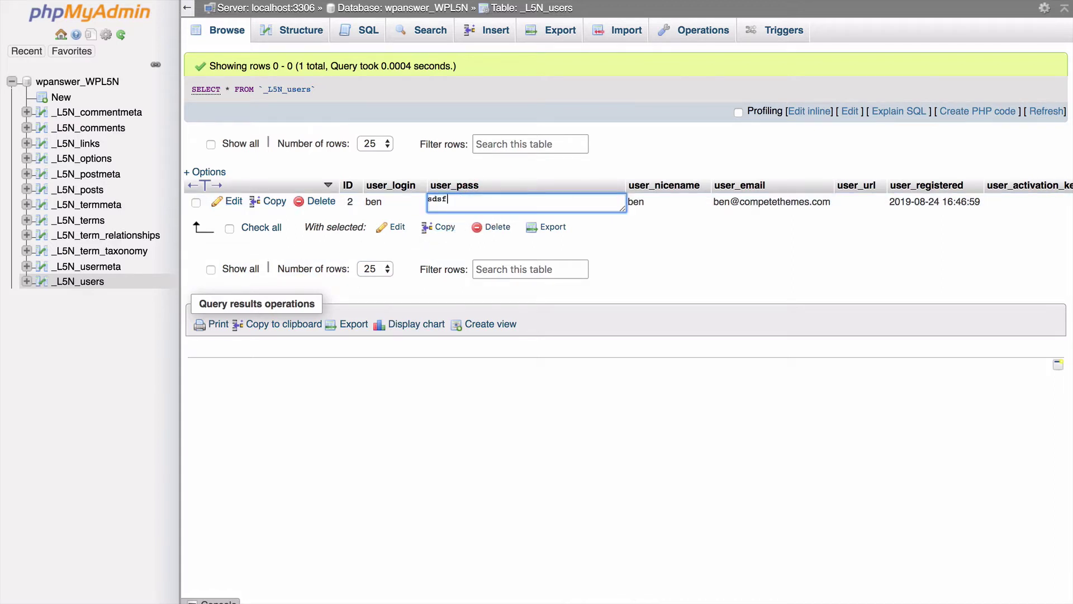
key(Return)
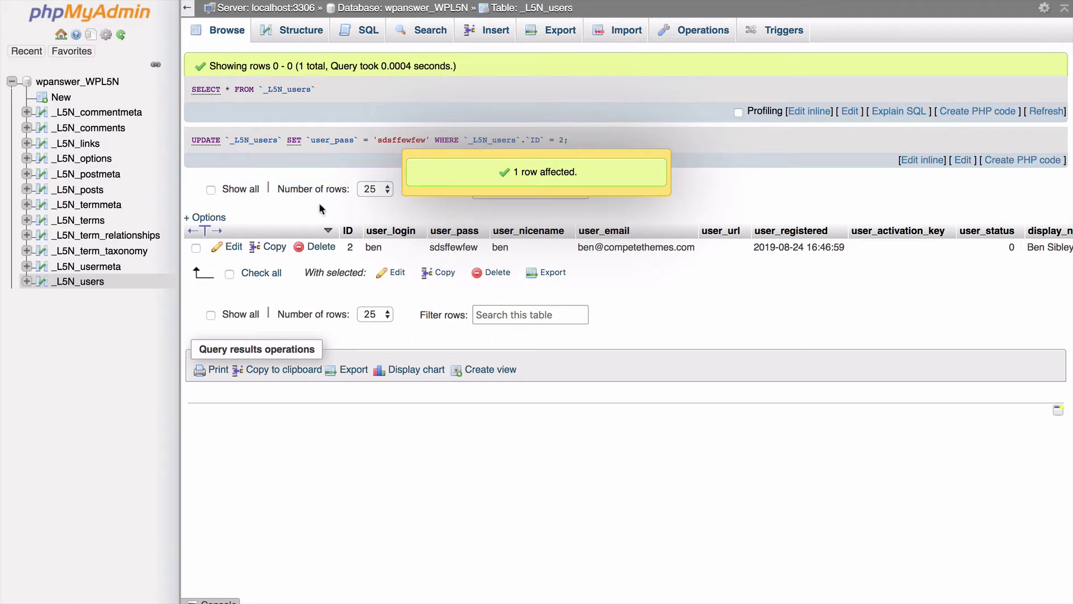
click(233, 246)
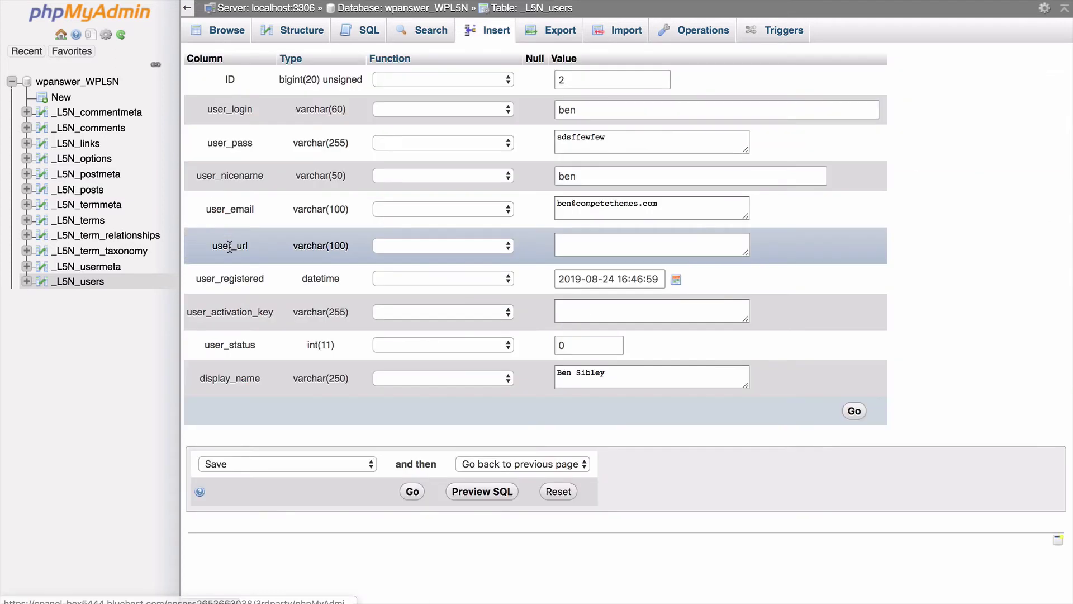
double_click(611, 139)
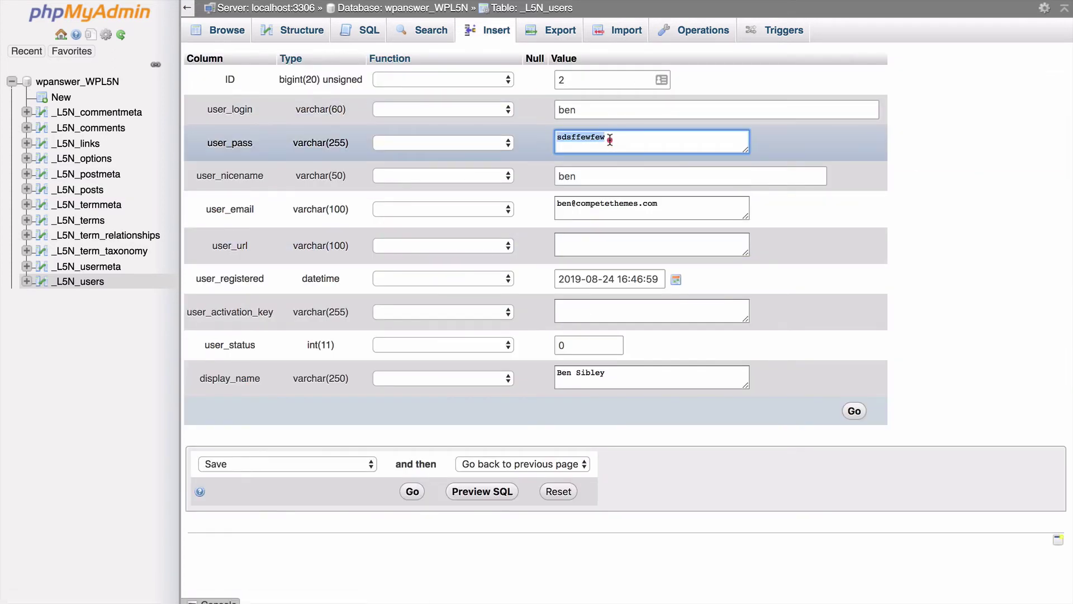
text(password)
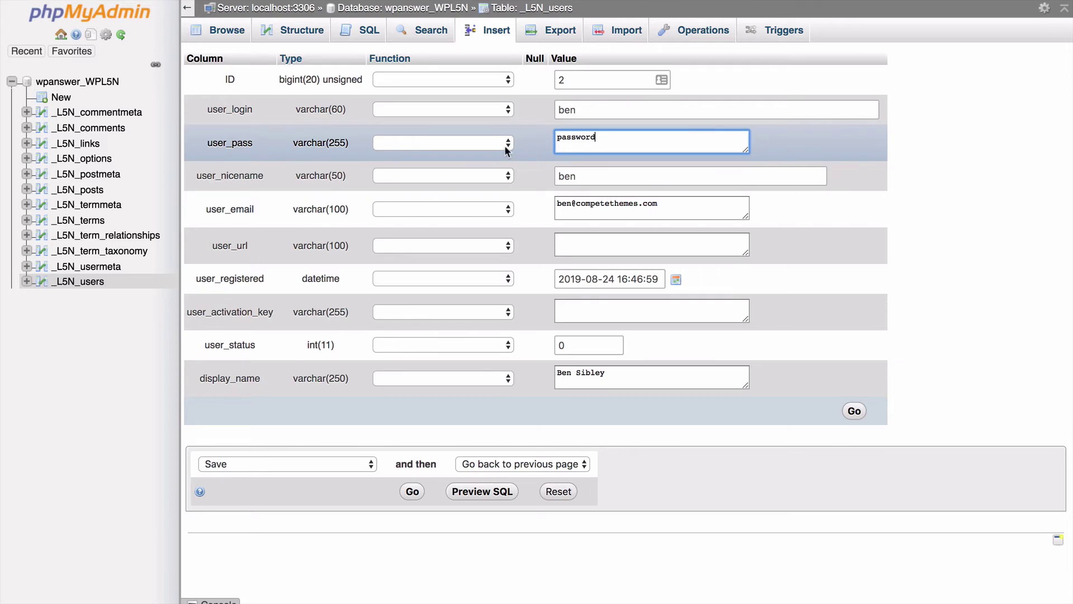
click(484, 141)
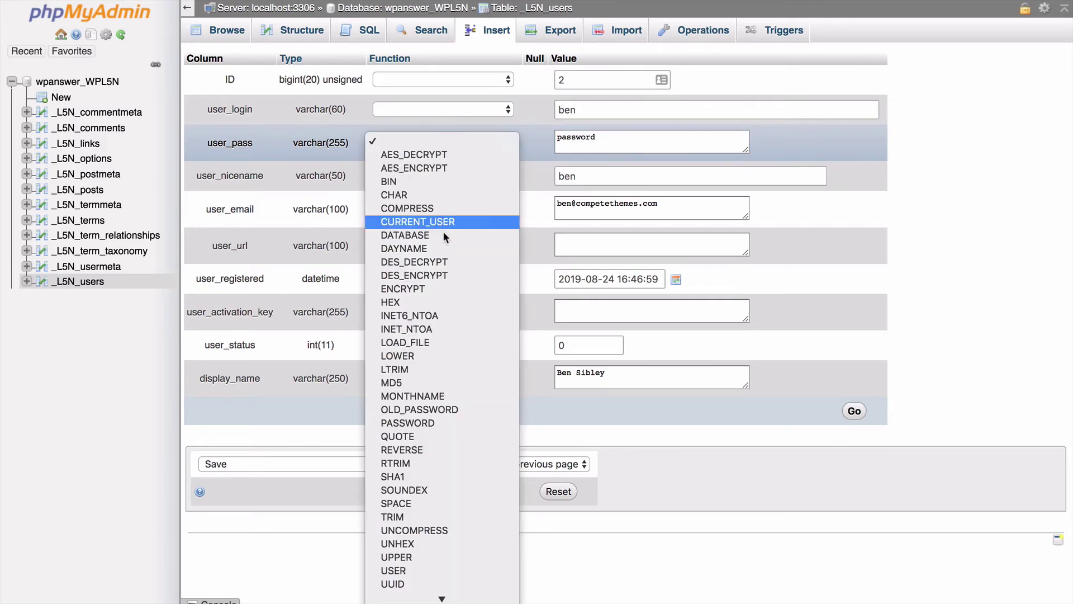
click(419, 382)
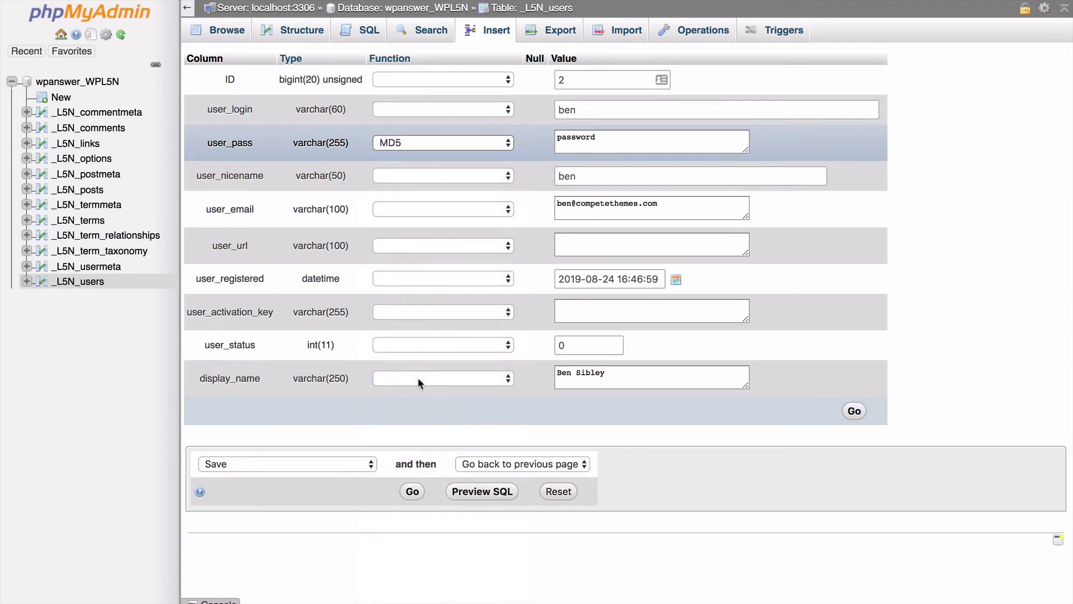
click(412, 492)
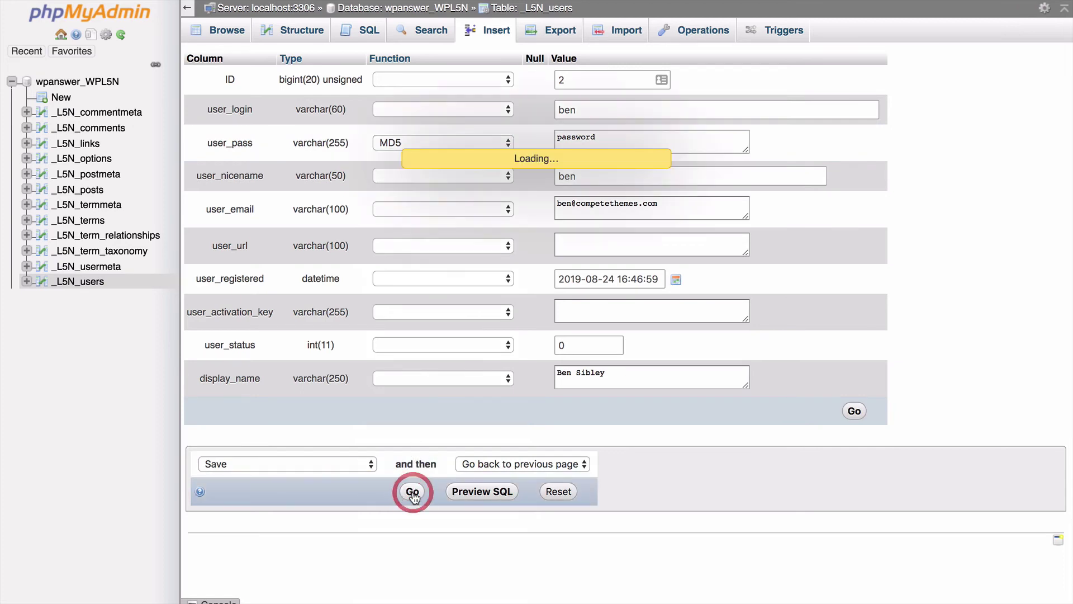